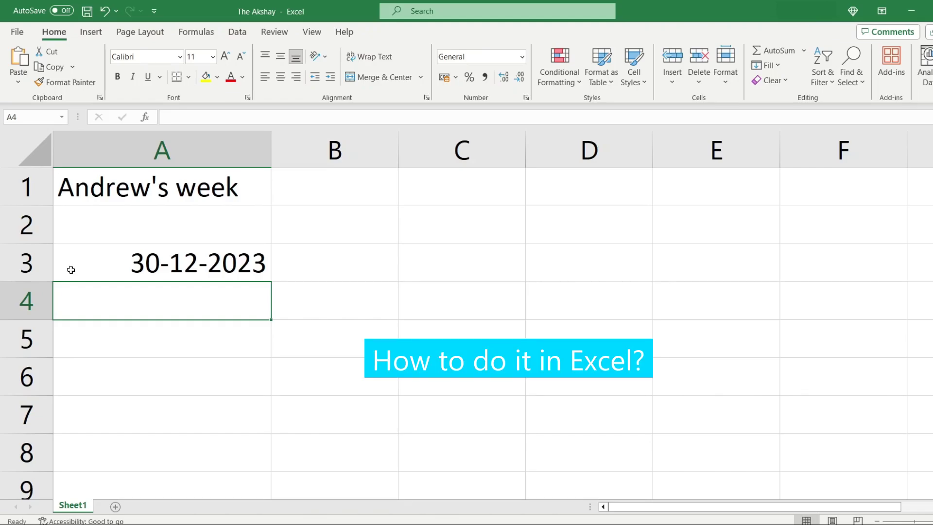
# Change the date in A3 from 30-12-2023 to 20-12-2023, so A1 switches to Emma's week
pyautogui.click(170, 264)
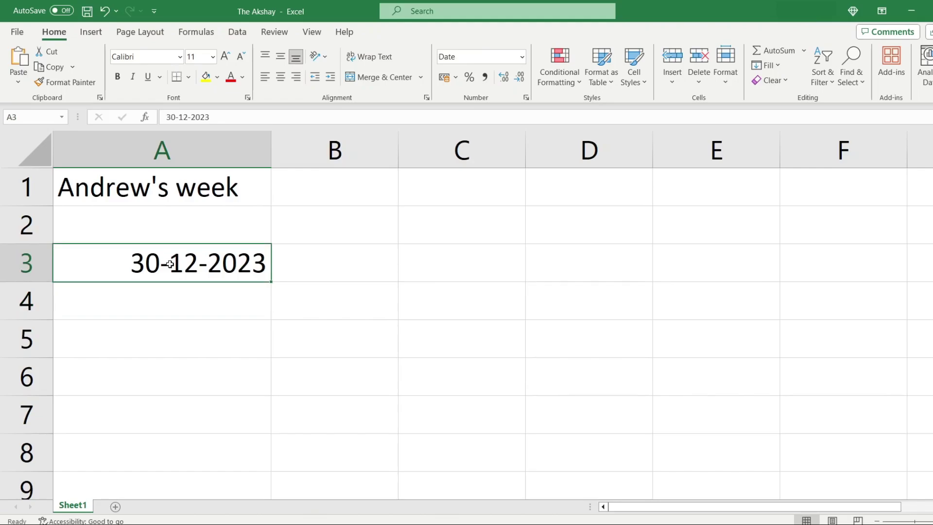
pyautogui.click(157, 188)
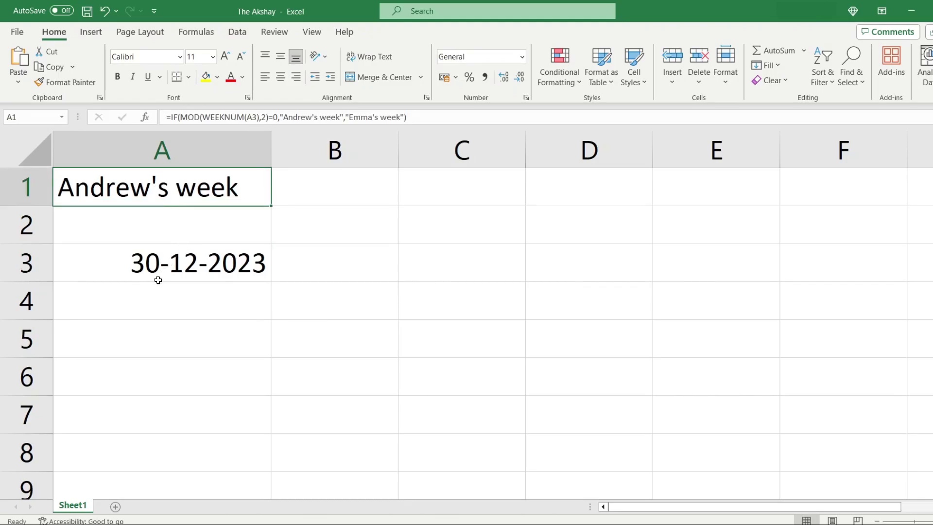
pyautogui.click(156, 267)
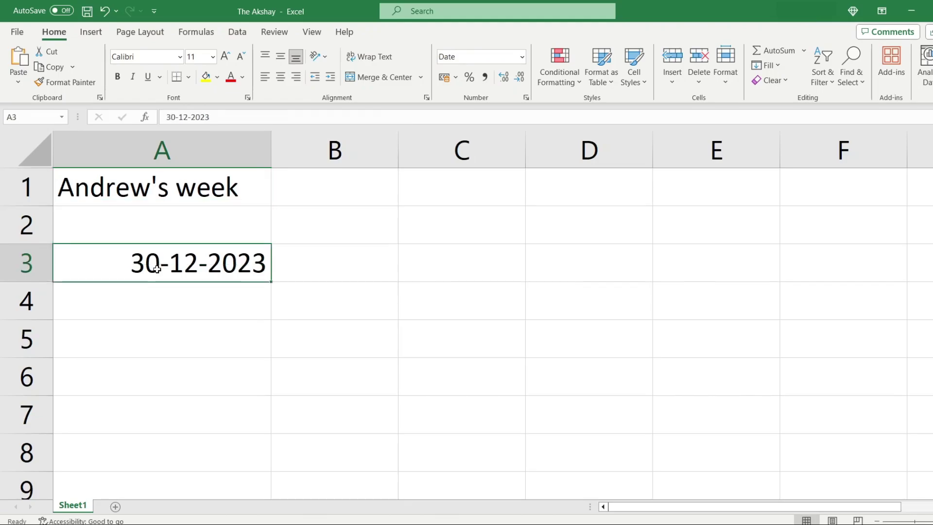
pyautogui.doubleClick(158, 267)
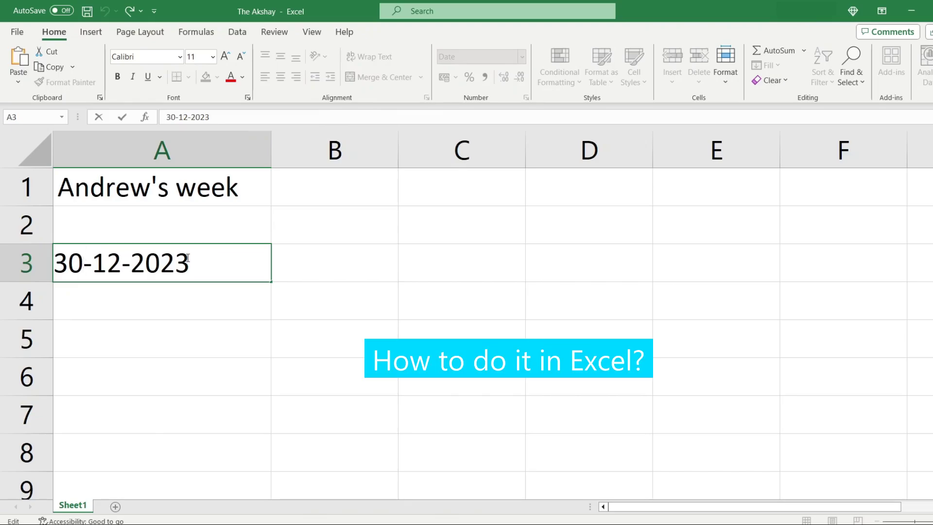
pyautogui.press('BackSpace')
pyautogui.press('BackSpace')
pyautogui.write('20')
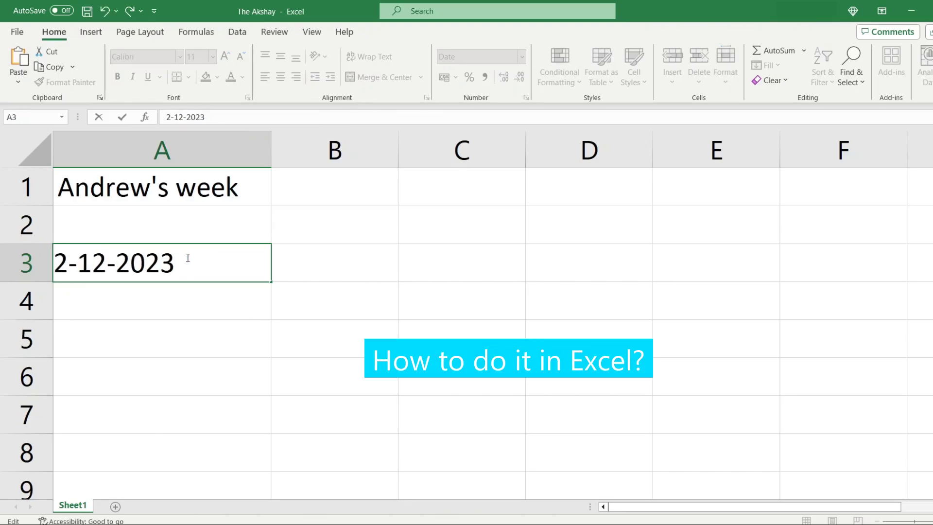
pyautogui.hotkey('ctrl', 'Return')
pyautogui.press('Return')
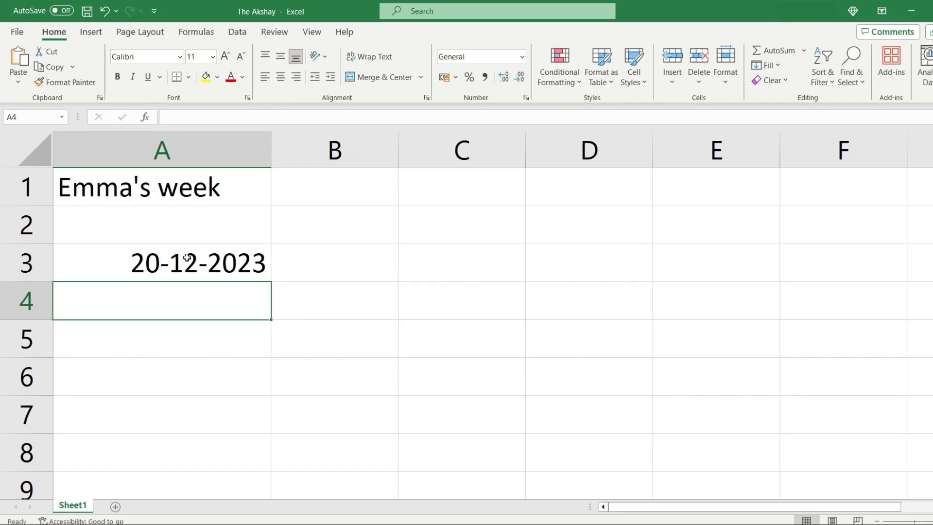
pyautogui.click(161, 267)
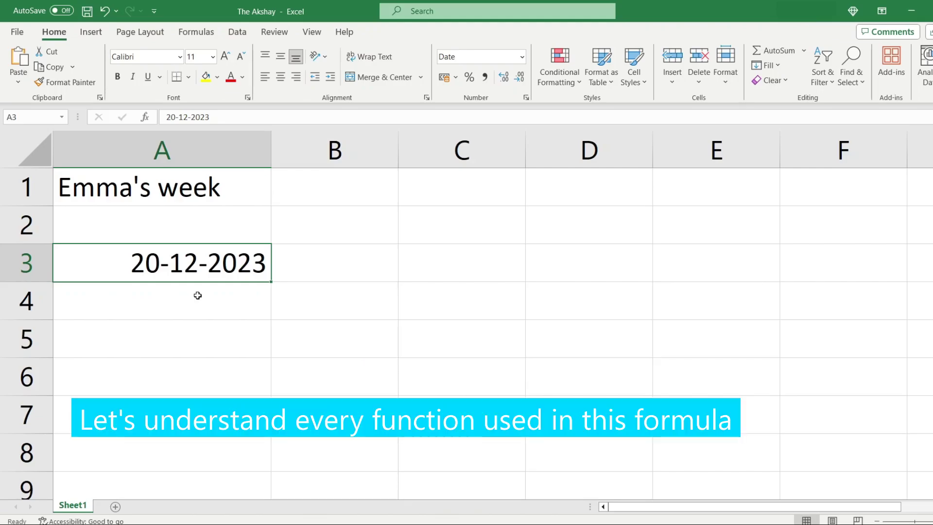
pyautogui.click(341, 263)
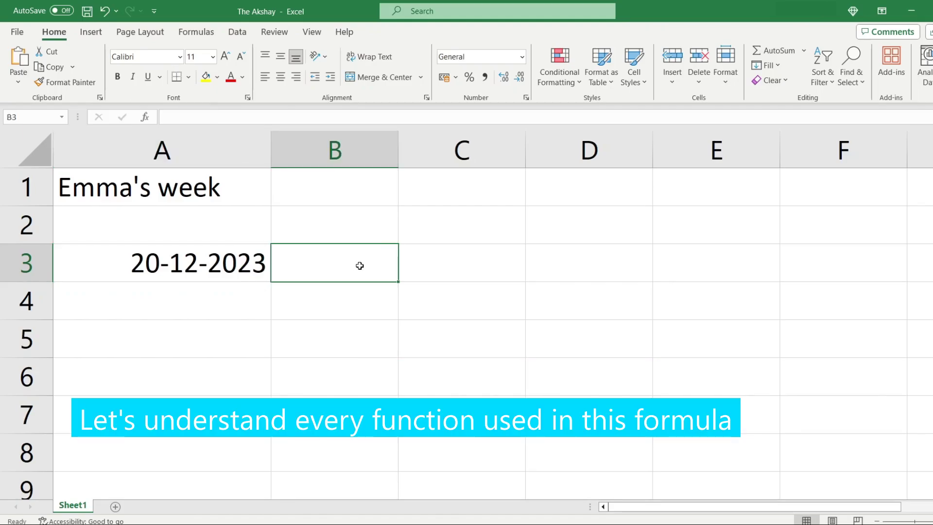
# Enter =TODAY() in B3, which returns 30-12-2023
pyautogui.write('=to')
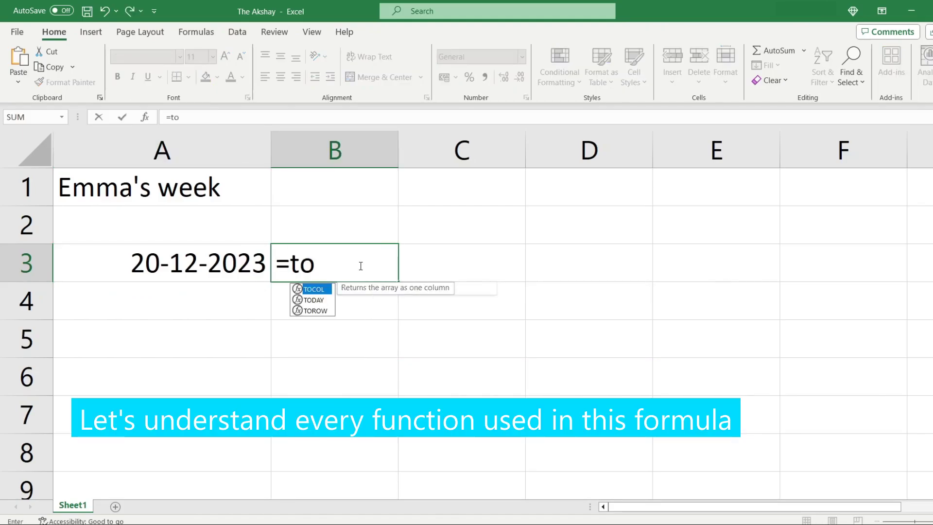
pyautogui.write('da')
pyautogui.press('Tab')
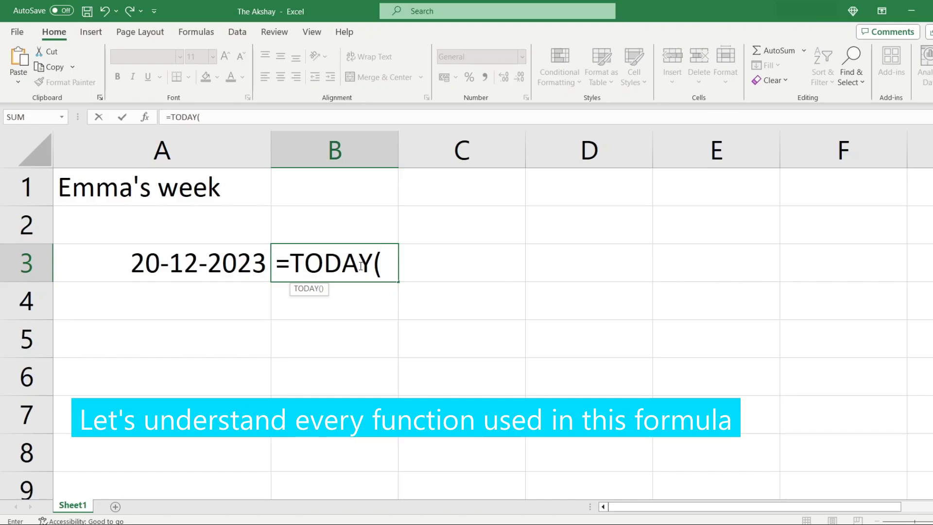
pyautogui.press('Return')
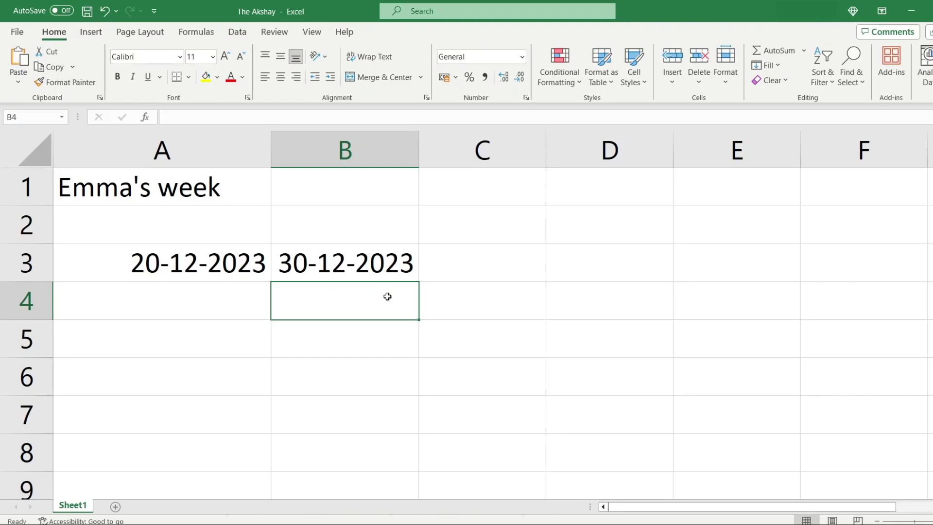
# Enter =WEEKNUM(B3) in B4, which returns week 52
pyautogui.write('=week')
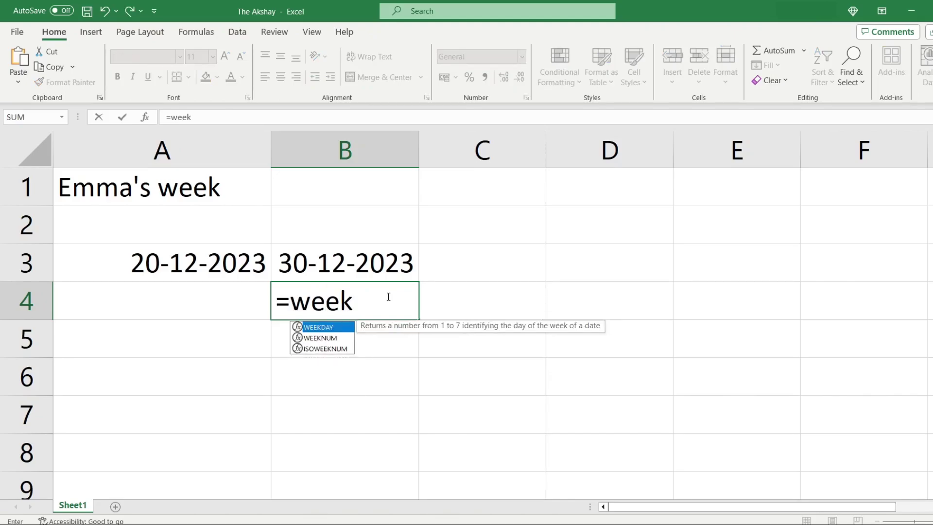
pyautogui.press('Down')
pyautogui.press('Tab')
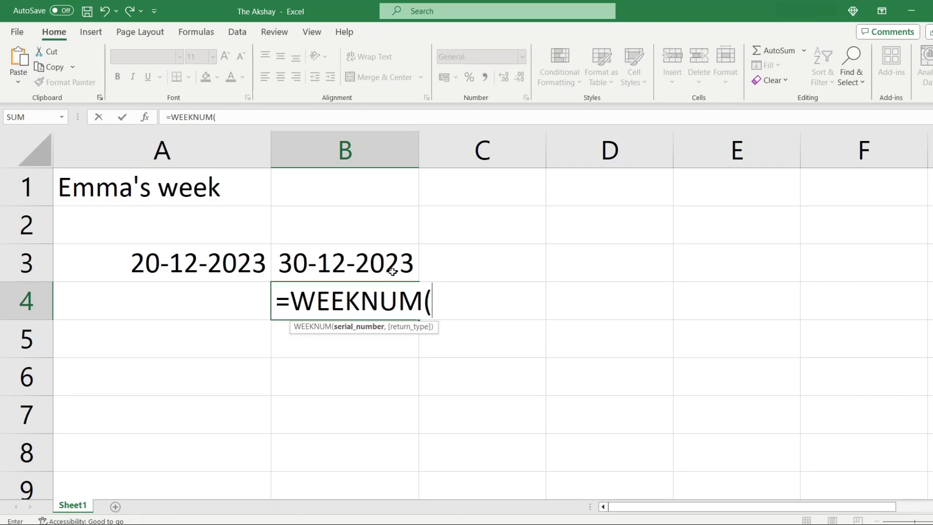
pyautogui.click(393, 272)
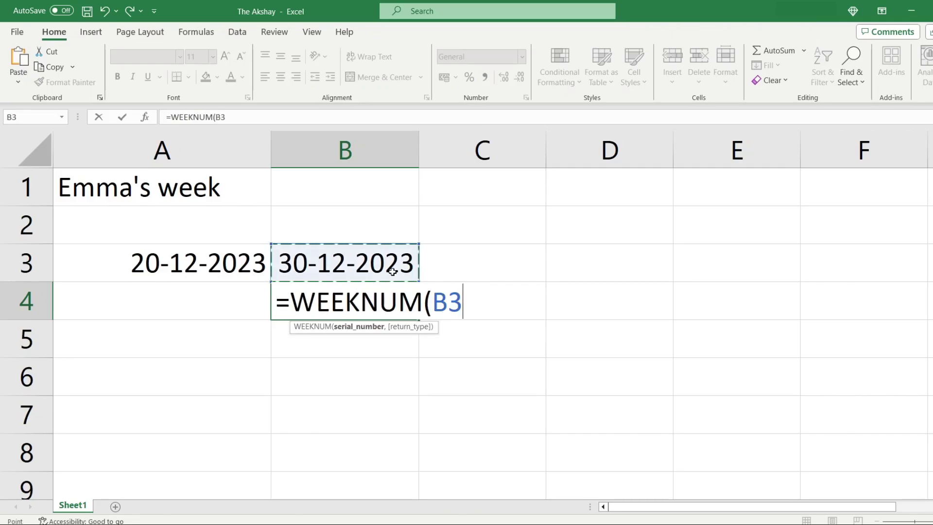
pyautogui.press('Return')
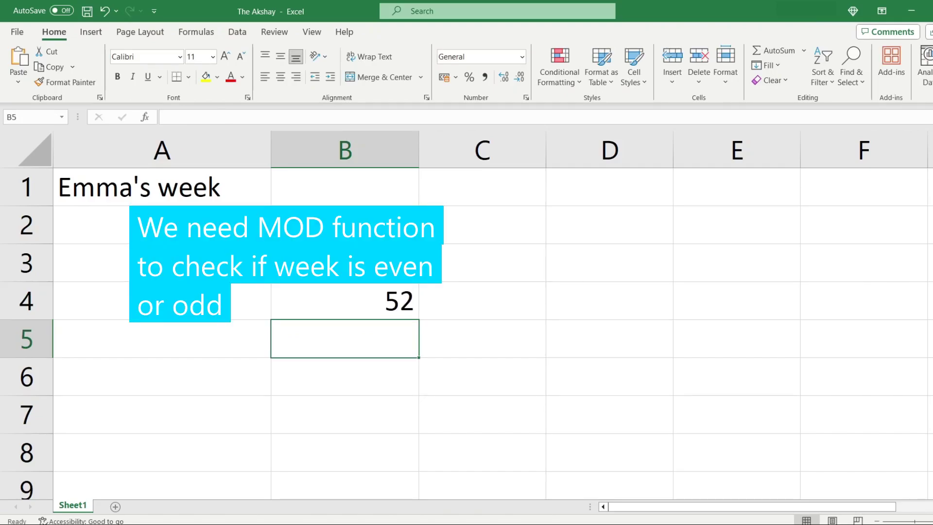
# Enter =MOD(B4,2) in B5, which returns 0, then recheck B3's TODAY formula
pyautogui.write('=mod')
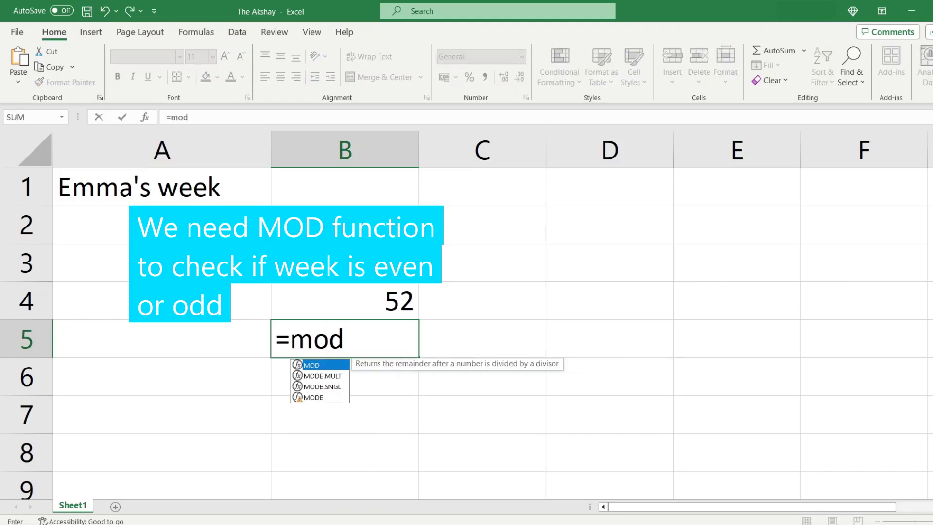
pyautogui.press('Tab')
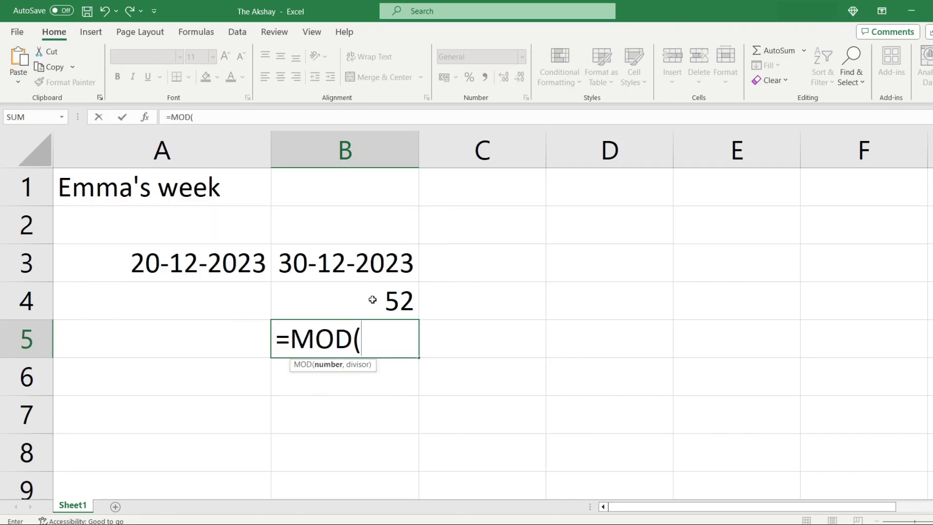
pyautogui.click(373, 300)
pyautogui.write(',2')
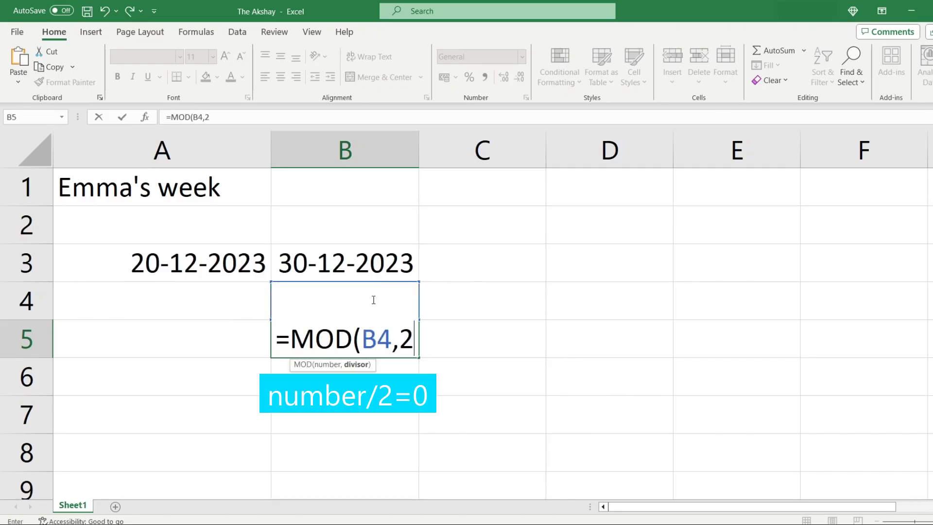
pyautogui.press('Return')
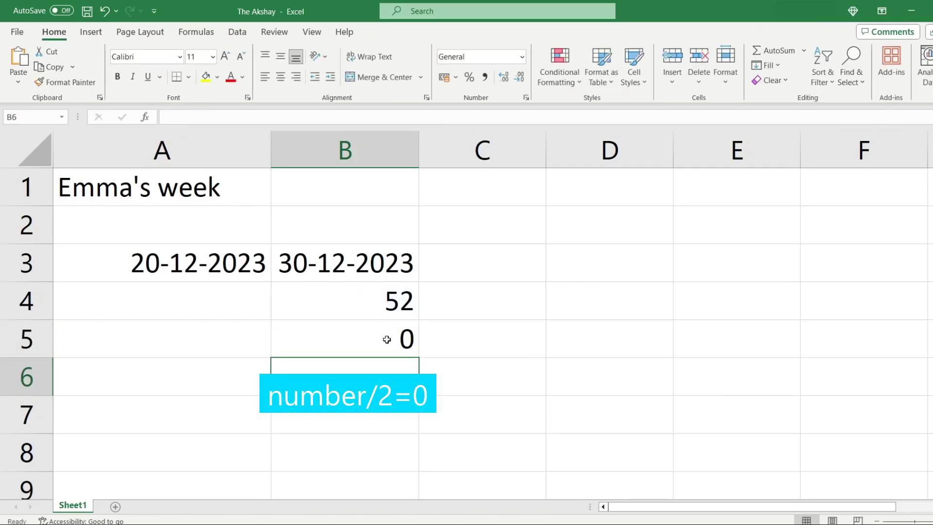
pyautogui.click(372, 271)
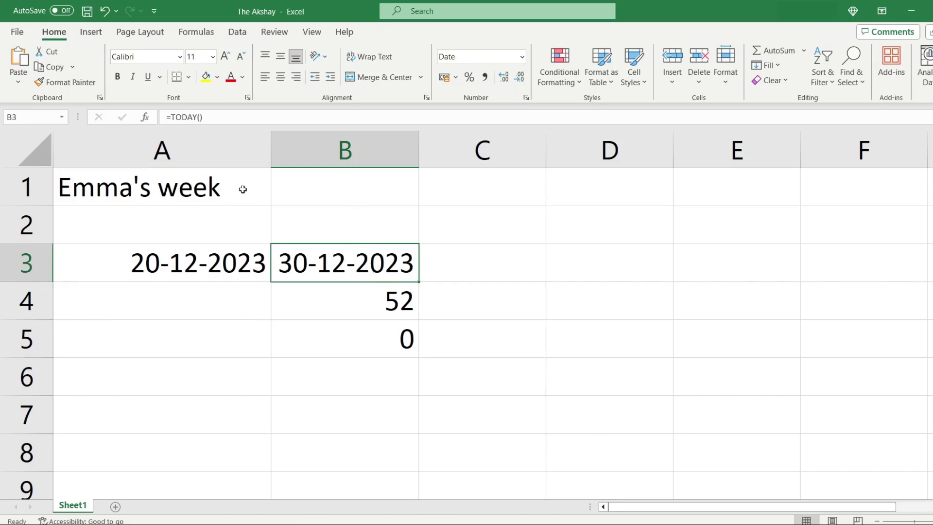
pyautogui.click(368, 192)
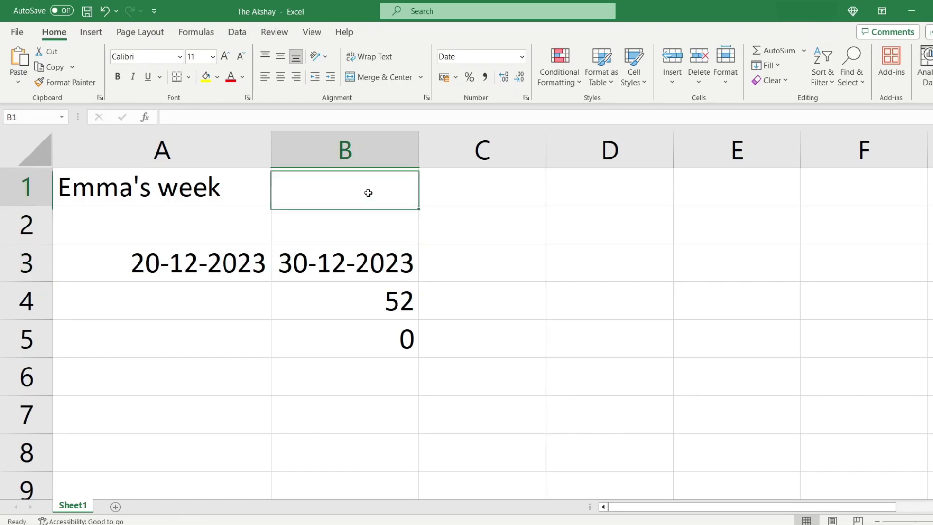
# Build the condition =IF(MOD(WEEKNUM(TODAY()),2)=0 in B1, using autocomplete for IF, MOD, WEEKNUM and TODAY
pyautogui.write('=')
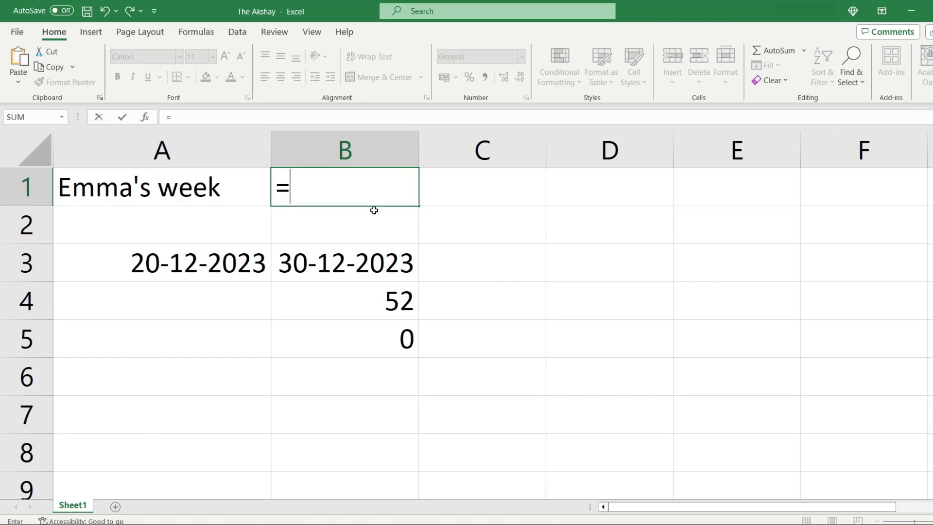
pyautogui.write('if')
pyautogui.press('Tab')
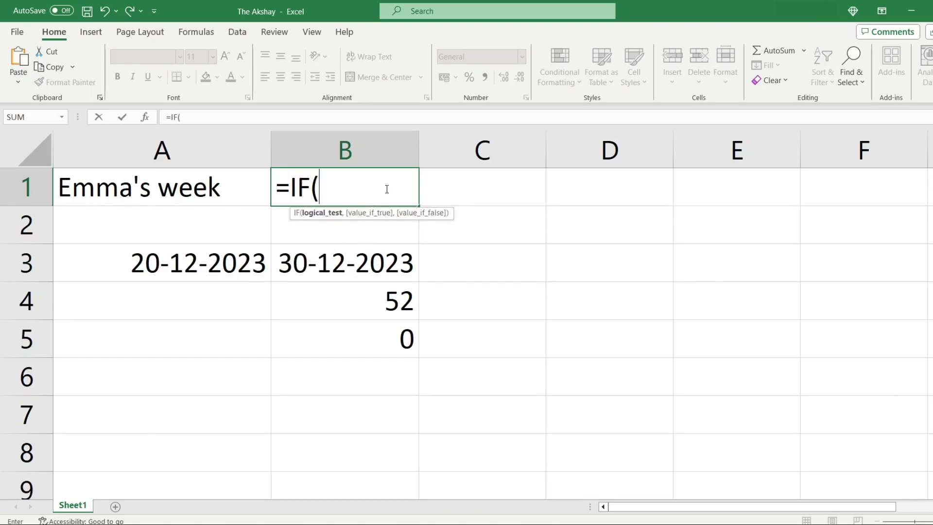
pyautogui.write('mod')
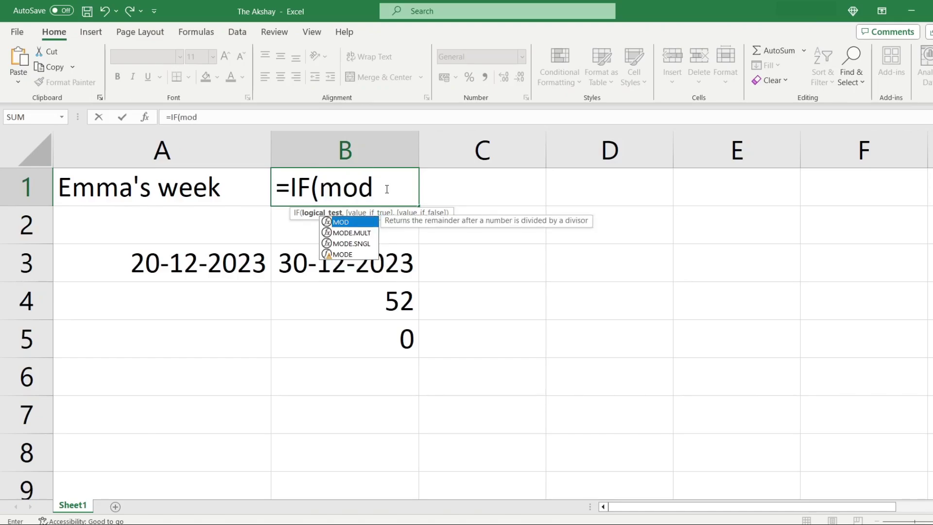
pyautogui.press('Tab')
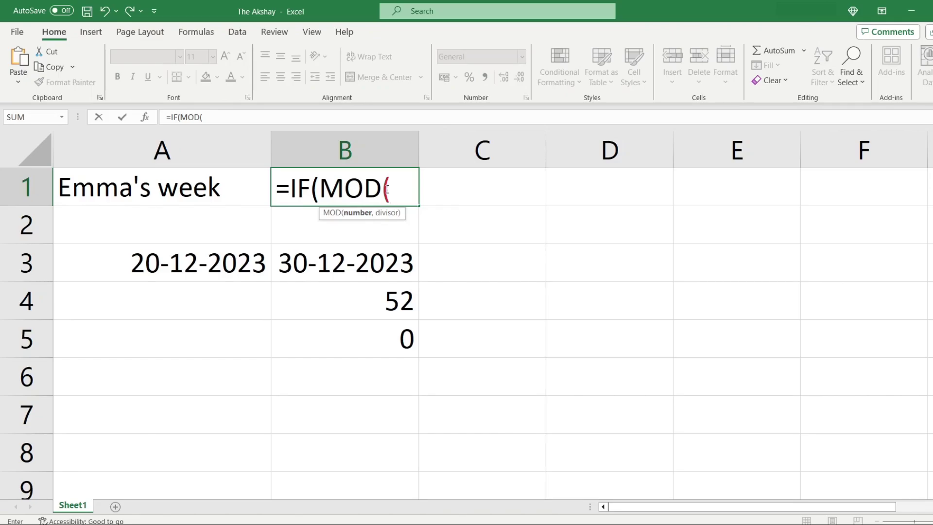
pyautogui.write('w')
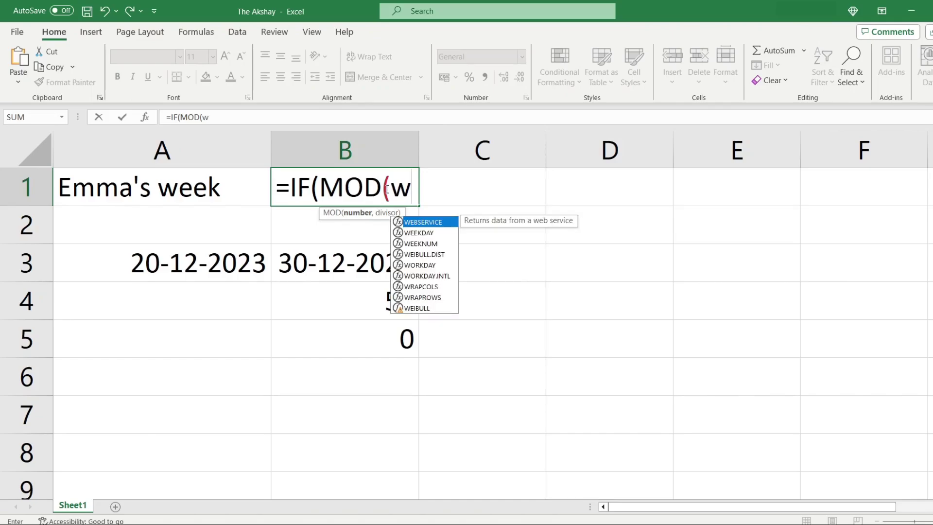
pyautogui.write('e')
pyautogui.press('Down')
pyautogui.press('Down')
pyautogui.press('Tab')
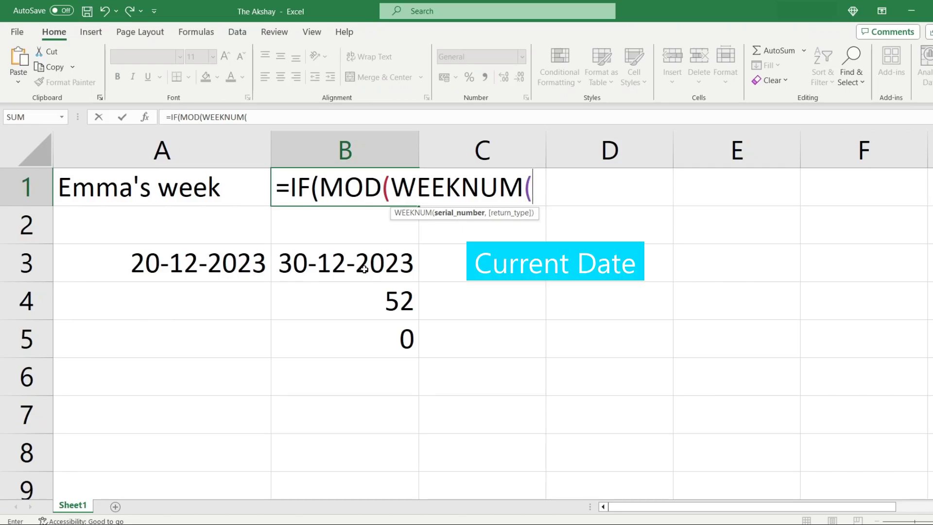
pyautogui.write('toda')
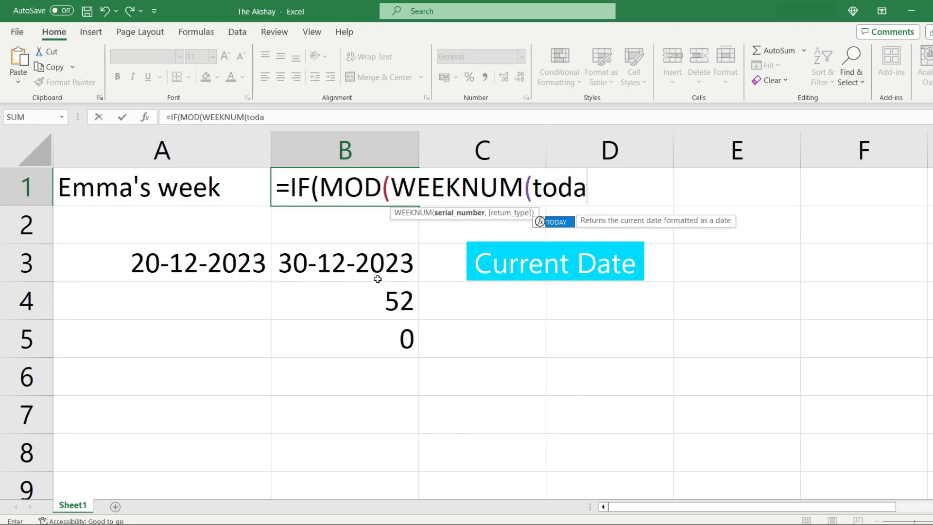
pyautogui.press('Tab')
pyautogui.write('))')
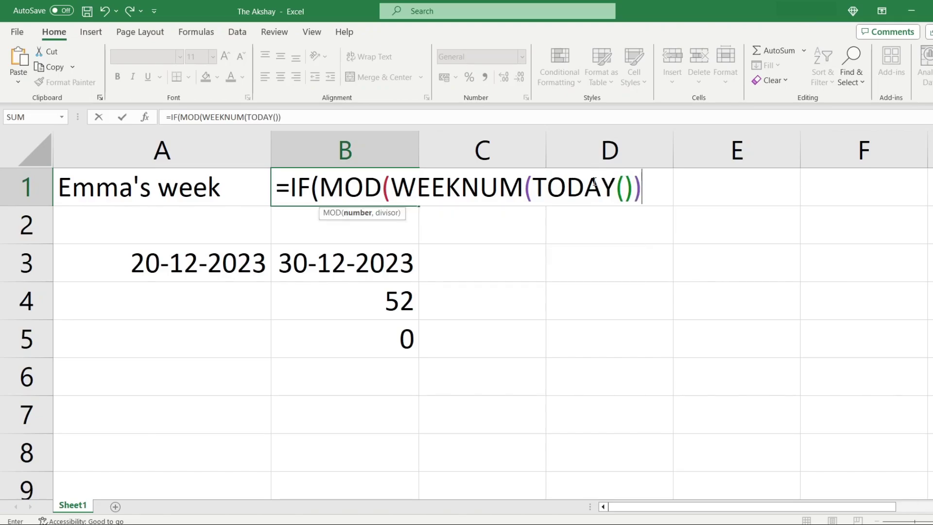
pyautogui.write(',2')
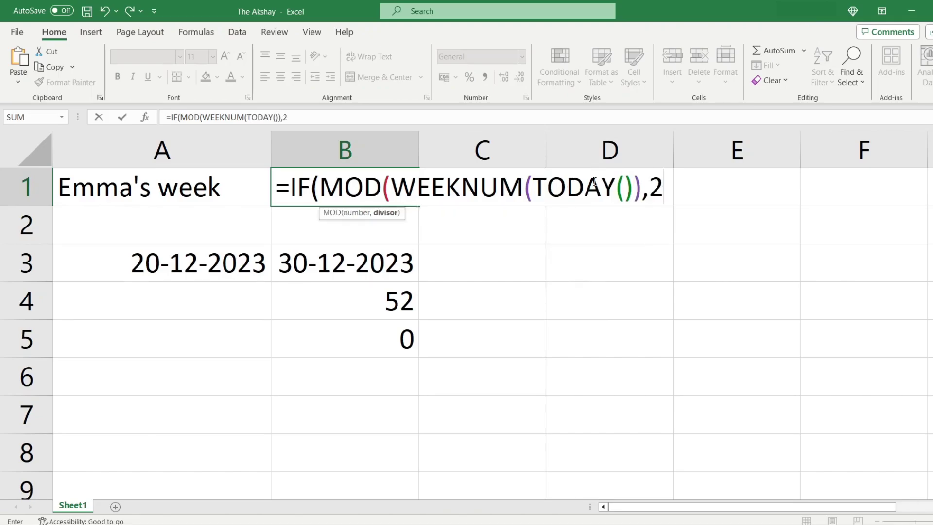
pyautogui.write(')')
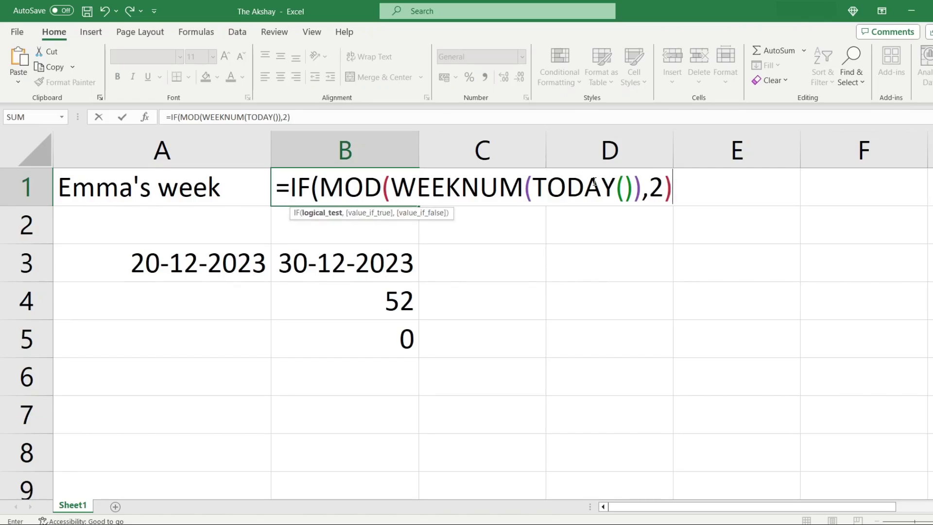
pyautogui.write('=0')
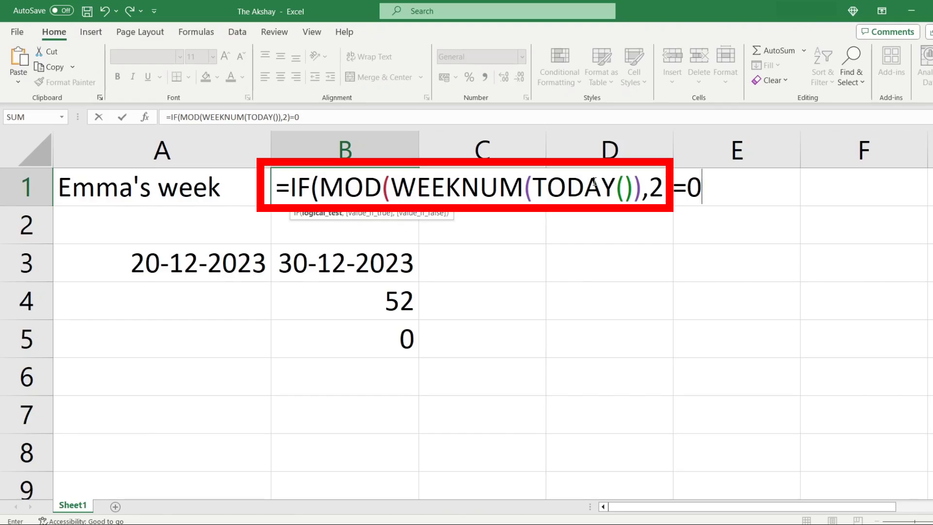
# Finish B1's formula with results "Andrew's week" and "Emma's week", then auto-fit column B
pyautogui.write(',"')
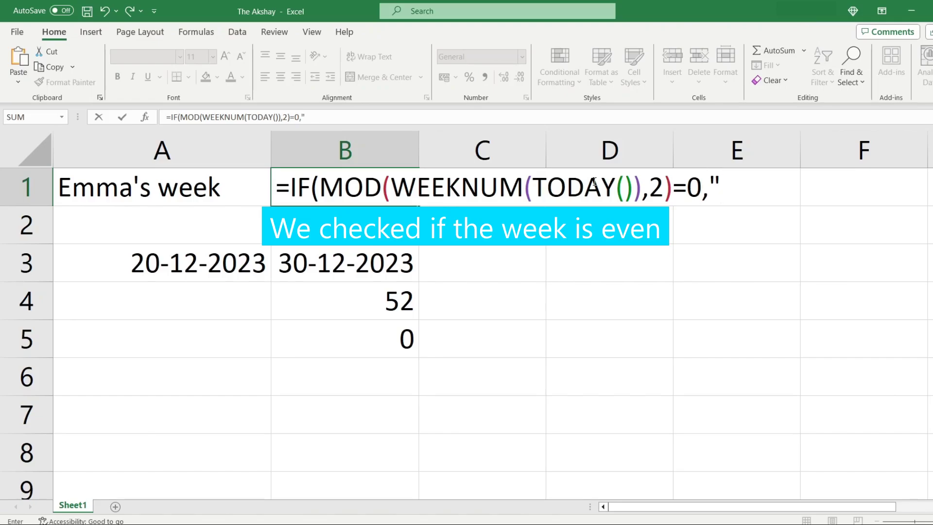
pyautogui.write('Andreq')
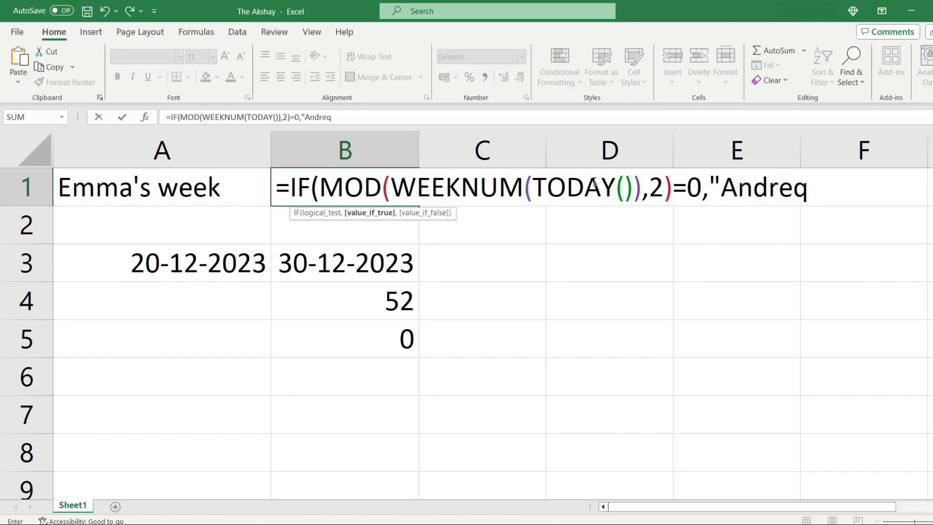
pyautogui.press('BackSpace')
pyautogui.write("w's week")
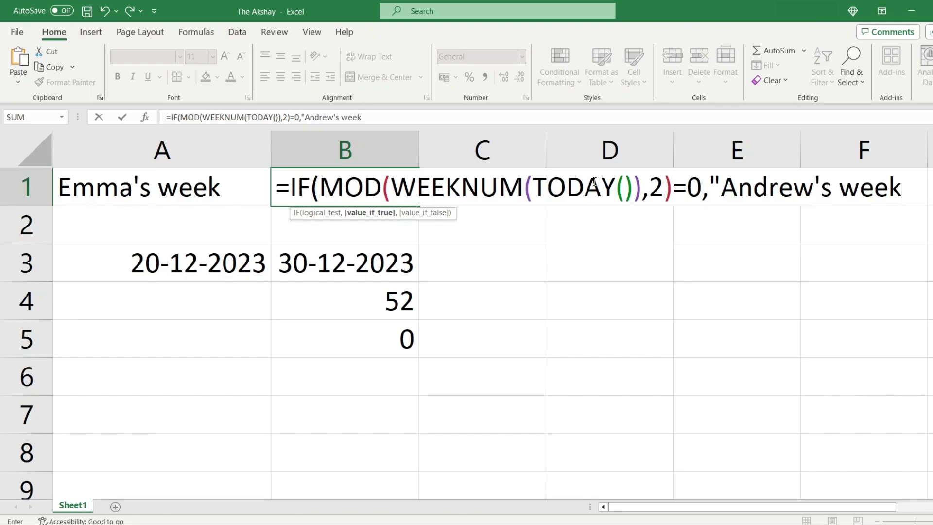
pyautogui.write('","E')
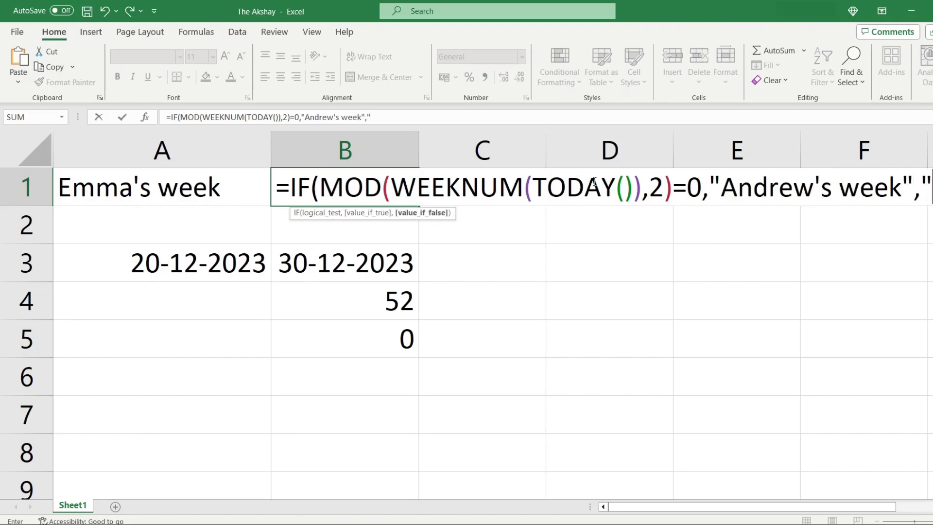
pyautogui.write('m')
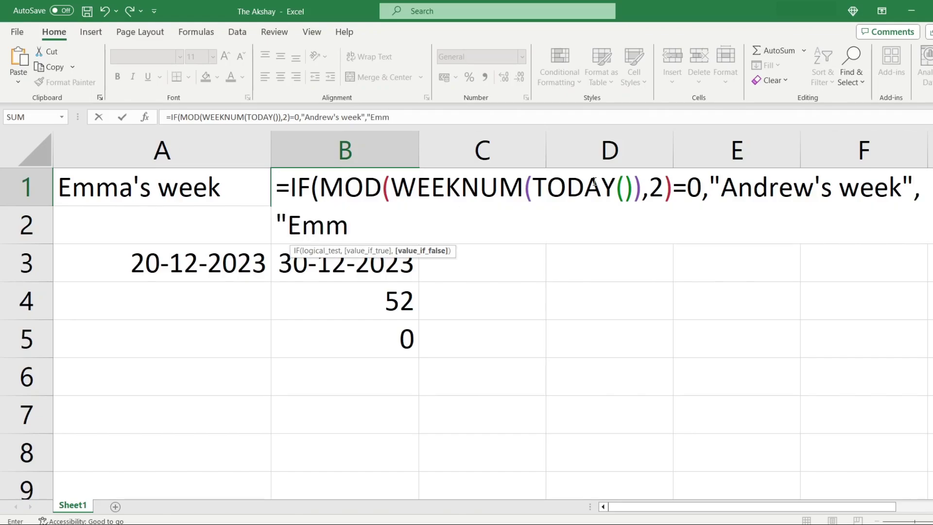
pyautogui.write('a\'s week"')
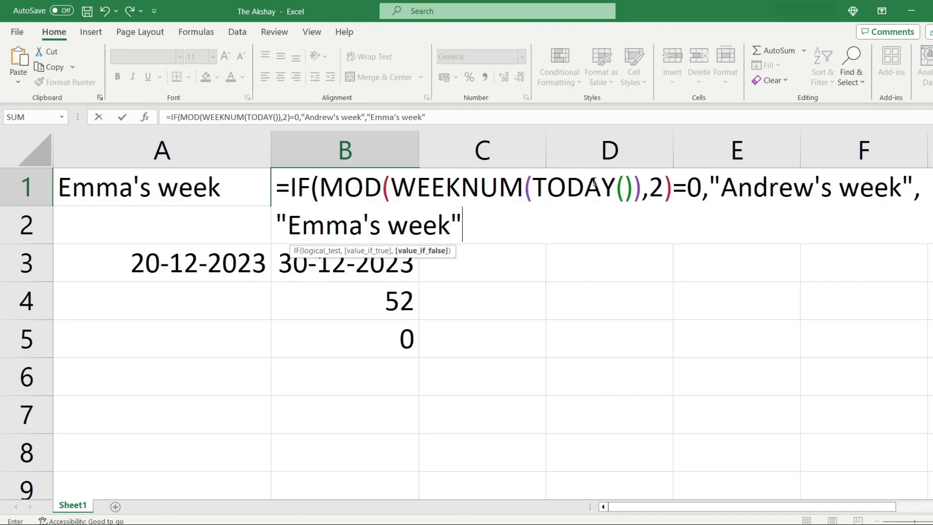
pyautogui.write(')')
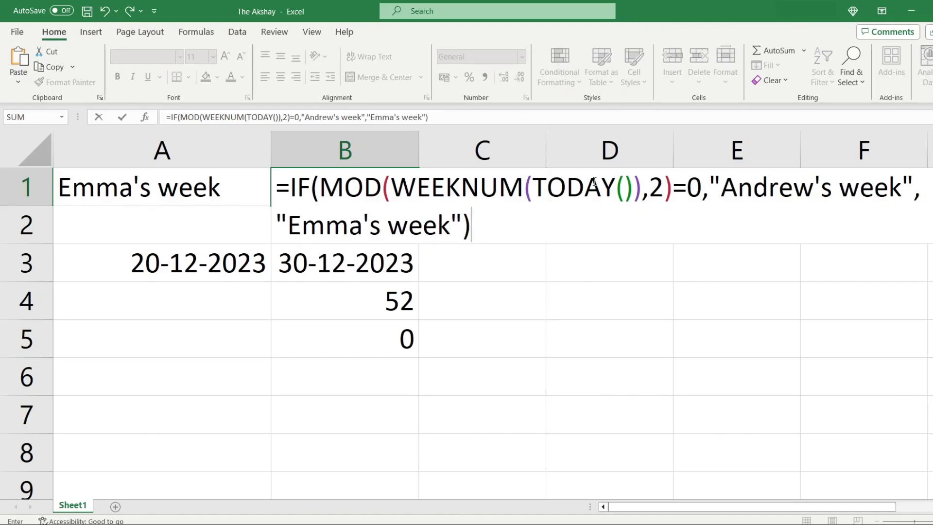
pyautogui.press('Return')
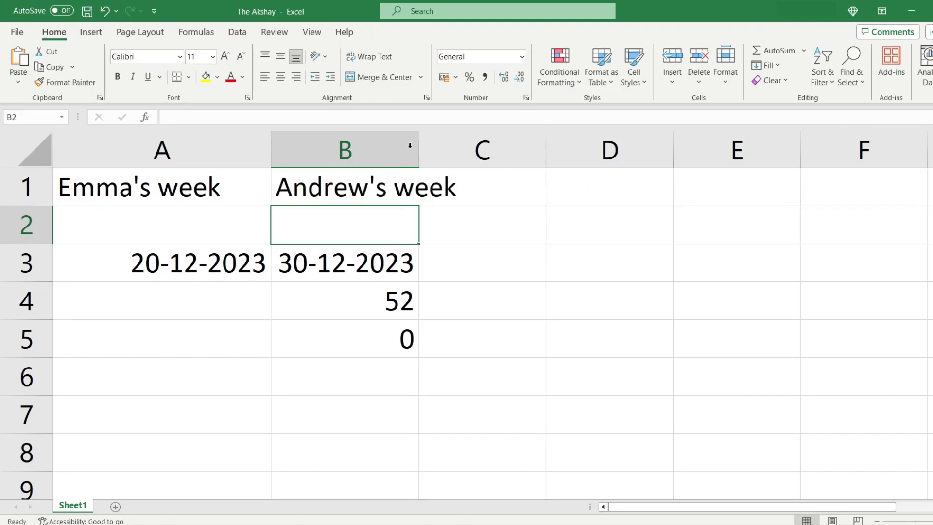
pyautogui.doubleClick(421, 144)
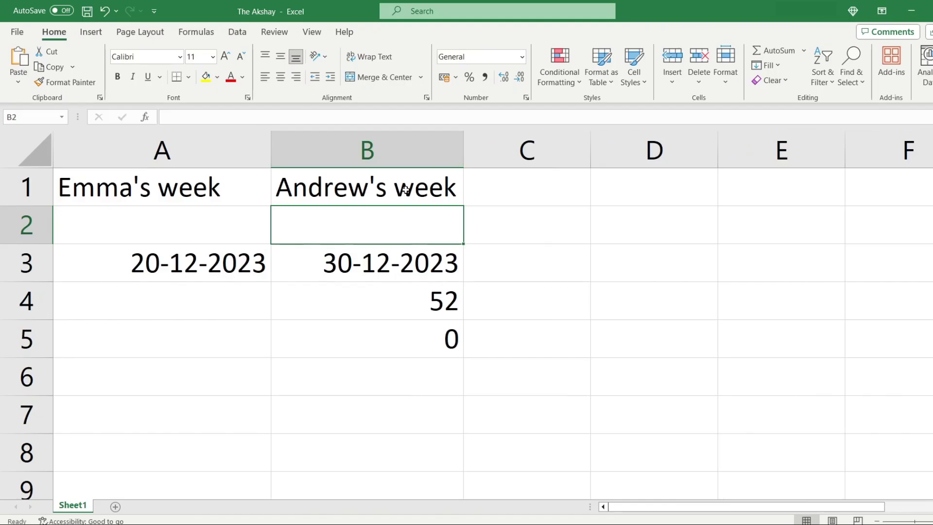
# Inspect the TODAY() part of B1's formula without changing it, then review B3 and A1
pyautogui.doubleClick(403, 196)
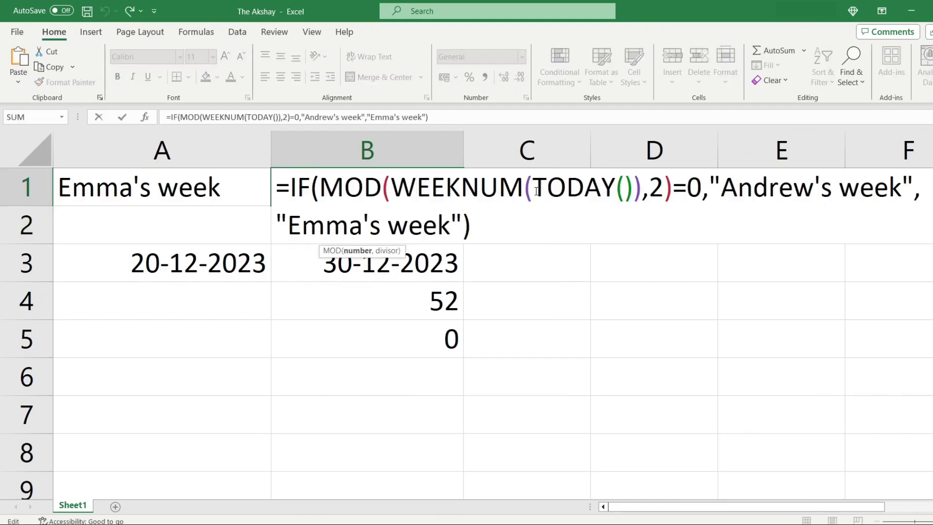
pyautogui.moveTo(533, 192); pyautogui.dragTo(632, 189)
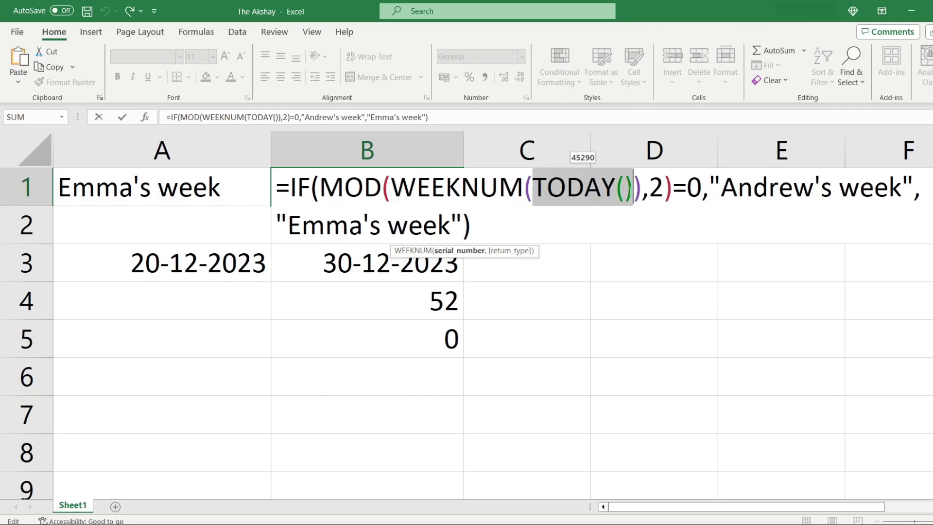
pyautogui.press('Escape')
pyautogui.click(389, 265)
pyautogui.click(432, 190)
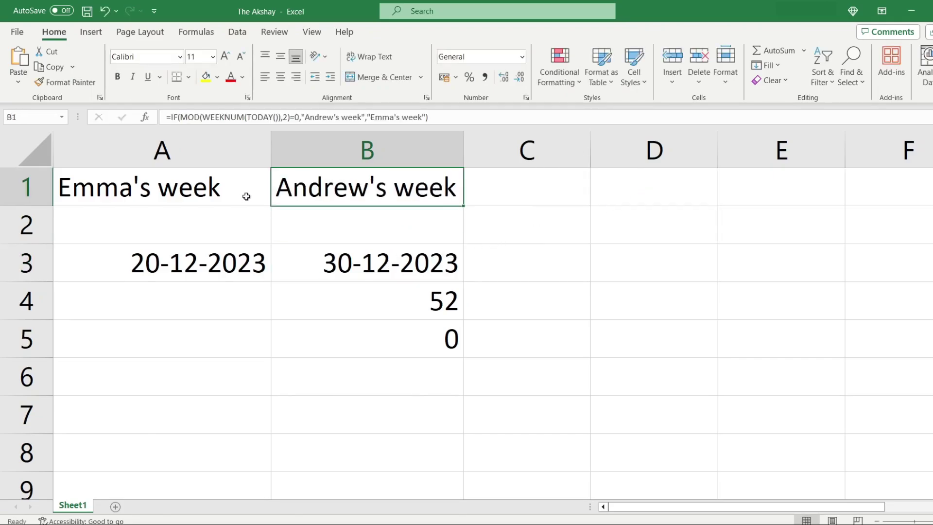
pyautogui.click(239, 193)
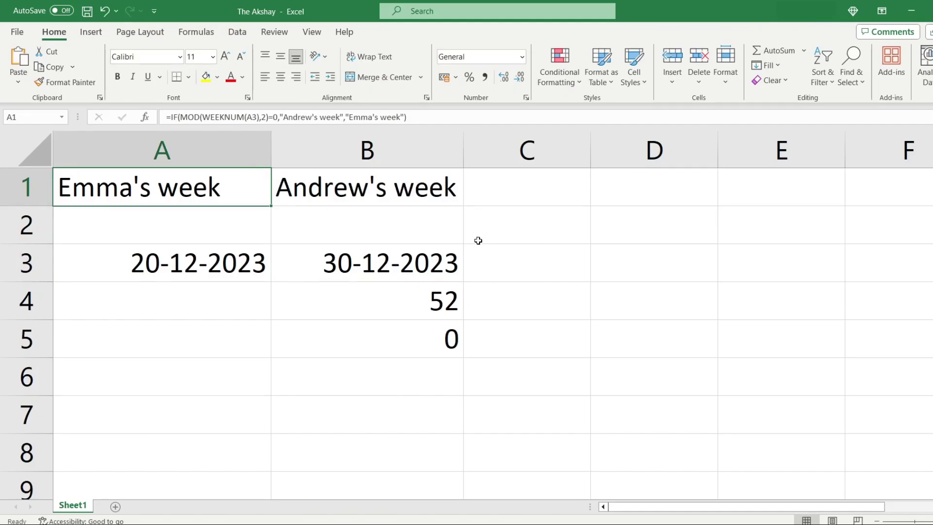